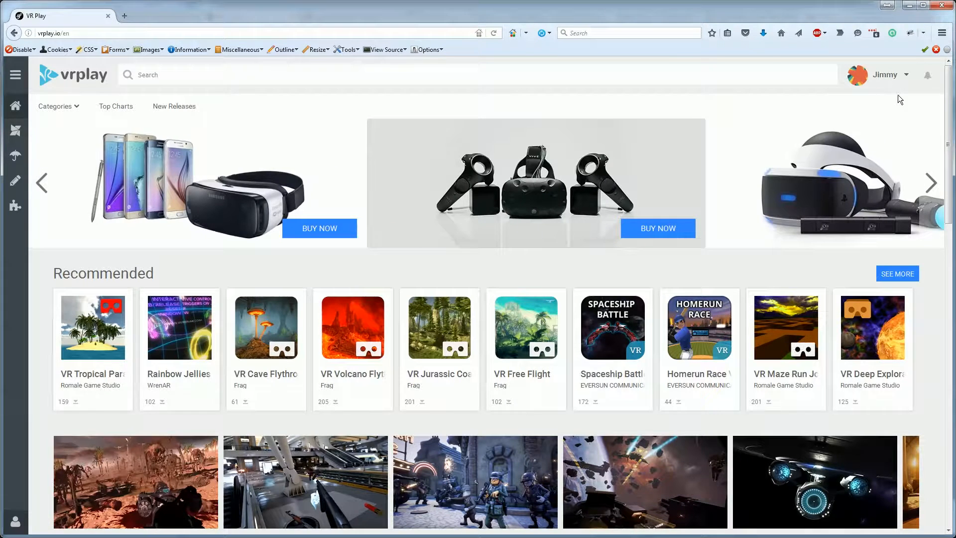
# Switch to the My new store account and open the form for uploading a new app.
pyautogui.click(894, 77)
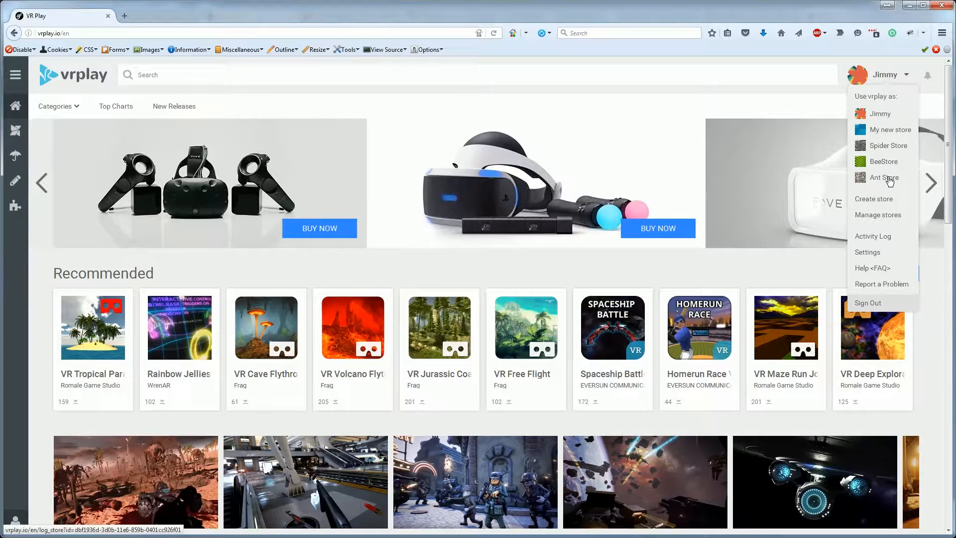
pyautogui.click(892, 134)
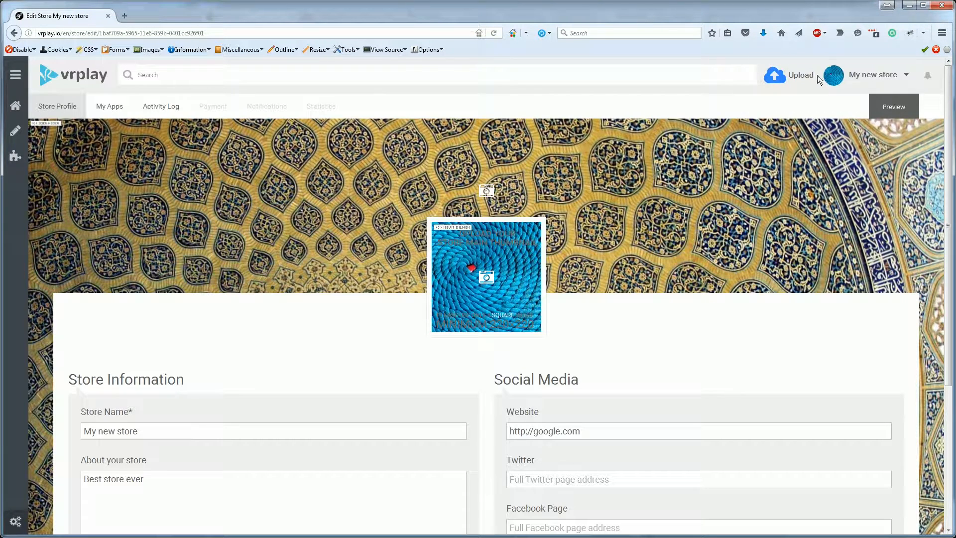
pyautogui.click(785, 79)
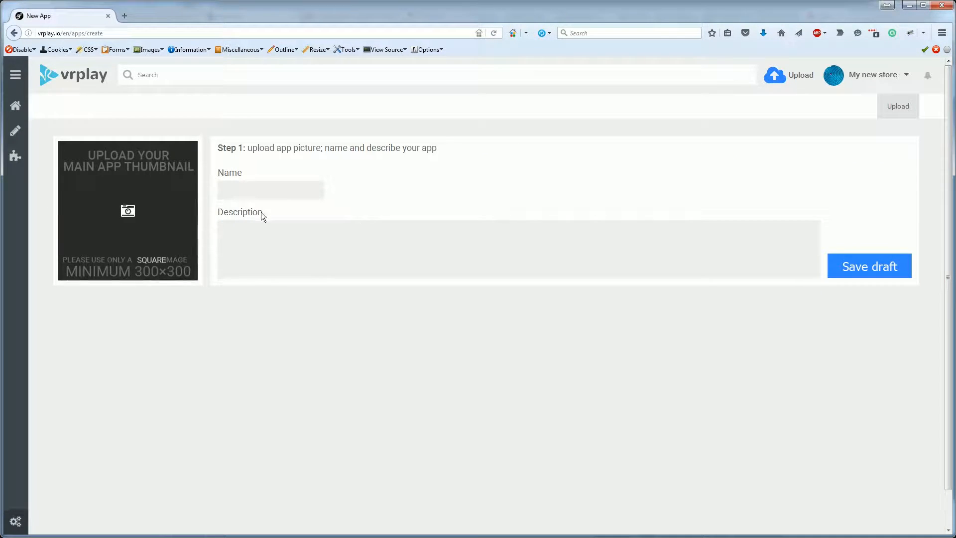
# Name the new app "My first app" and enter "My description" as its description.
pyautogui.click(234, 194)
pyautogui.write('My')
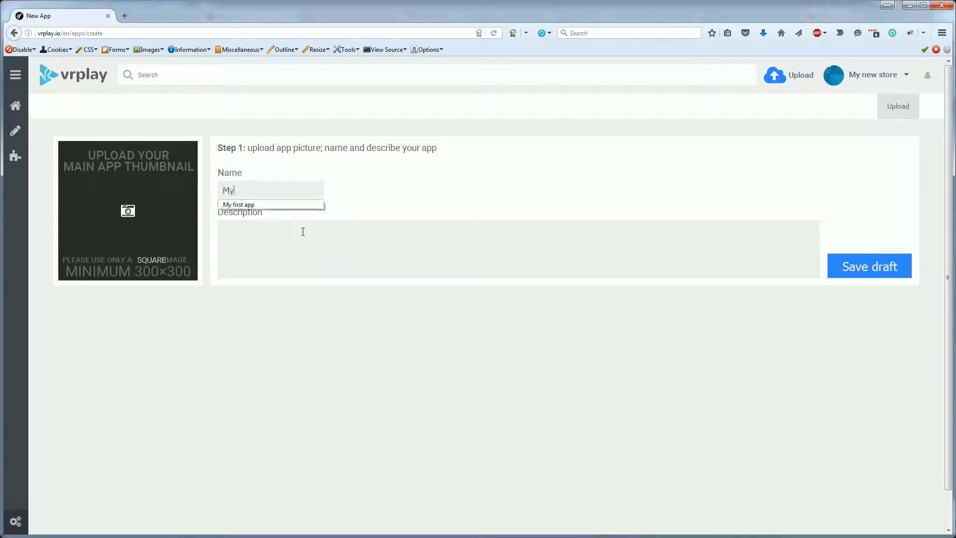
pyautogui.write(' first app')
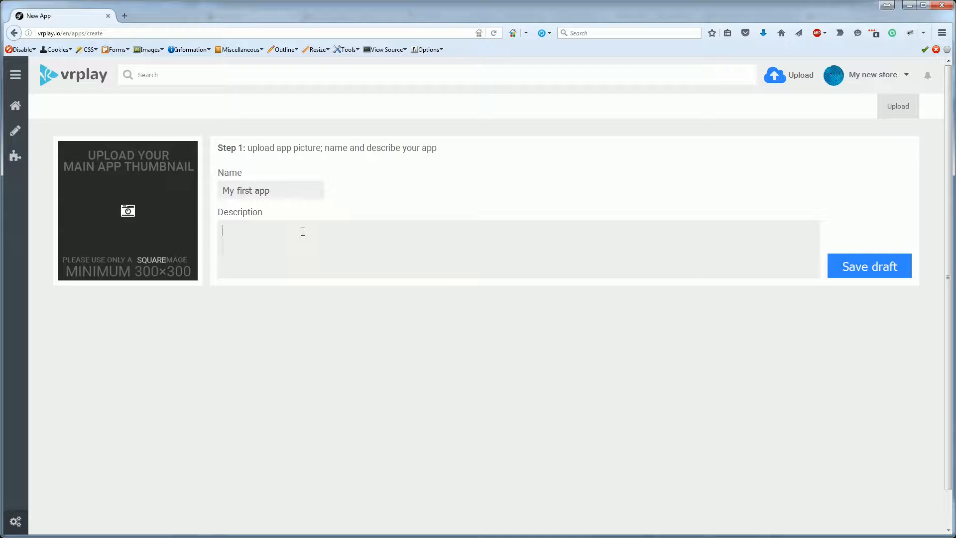
pyautogui.write('My description')
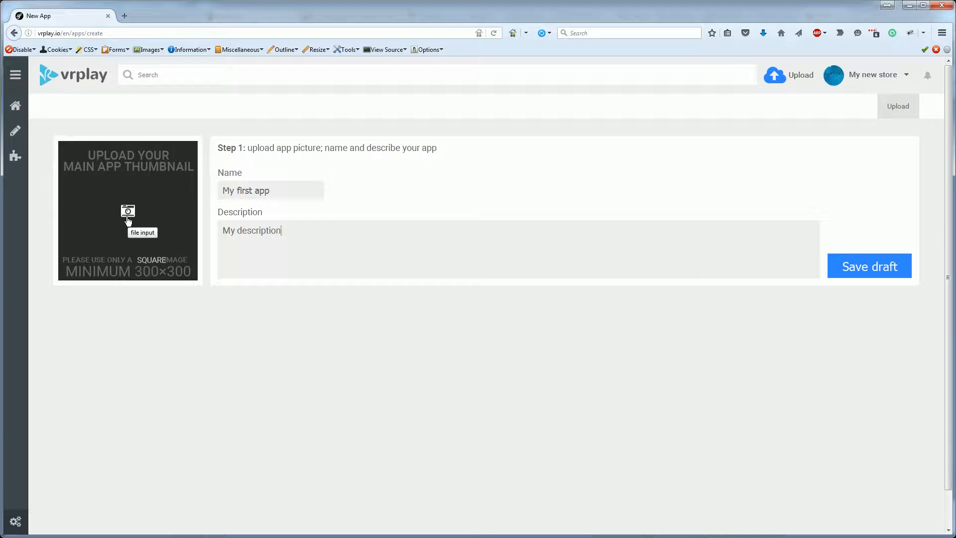
# Set technics-q-c-300-300-1 from the App Images Thumbs folder as the main app thumbnail and save the draft.
pyautogui.click(128, 215)
pyautogui.click(248, 23)
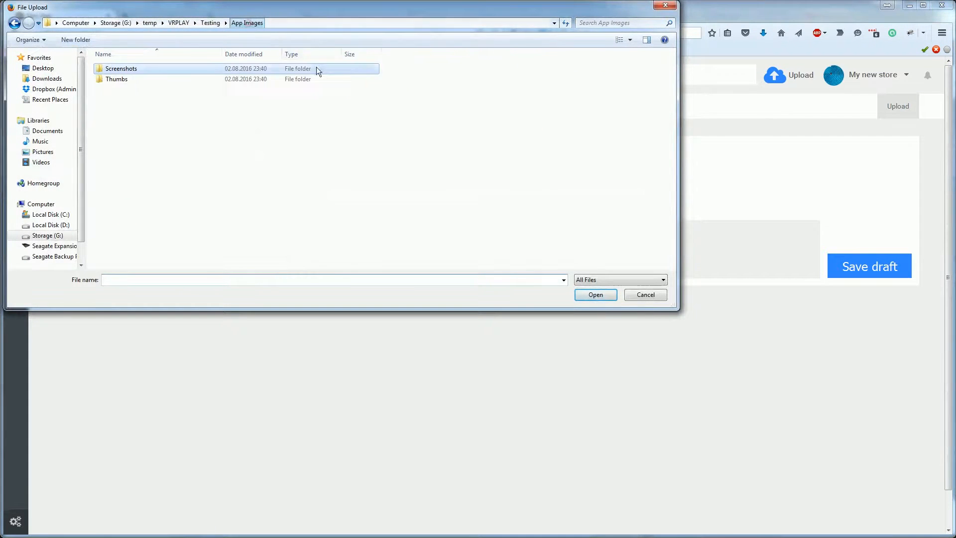
pyautogui.click(236, 79)
pyautogui.doubleClick(235, 80)
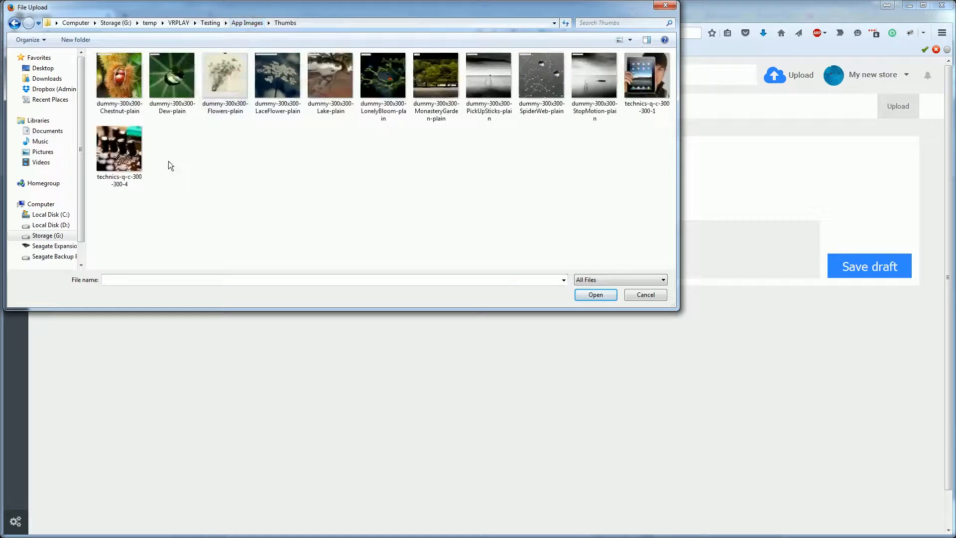
pyautogui.click(129, 150)
pyautogui.doubleClick(646, 75)
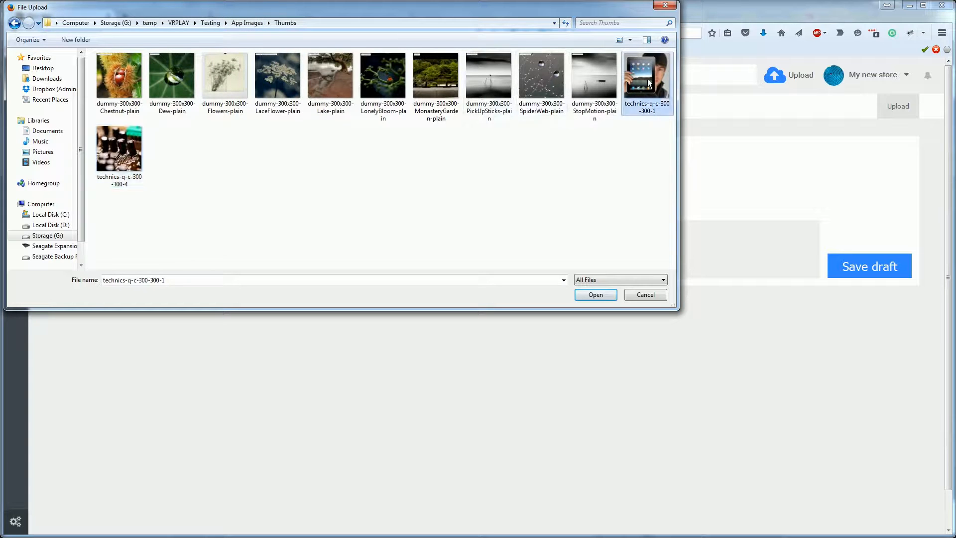
pyautogui.click(867, 267)
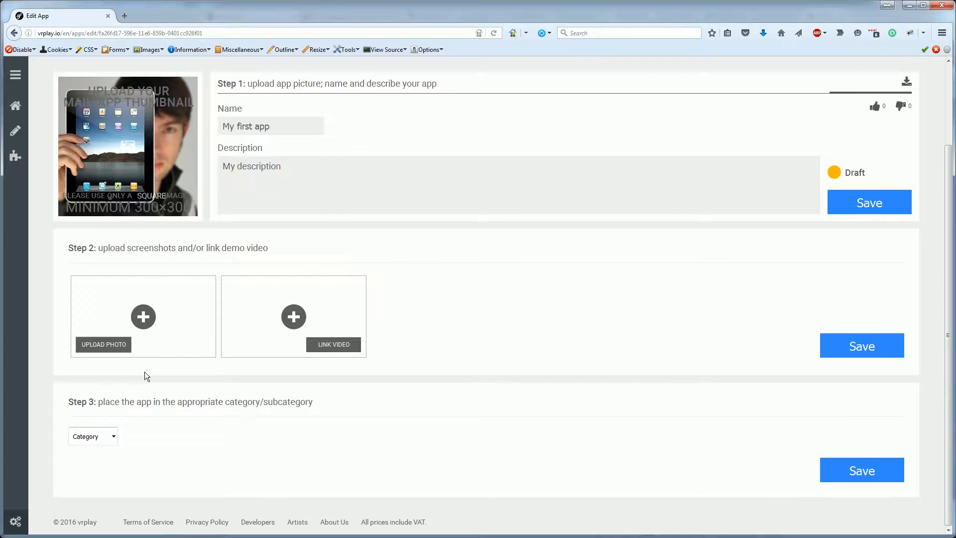
# Add the screenshots nature-q-c-640-360-10 and nightlife-q-c-640-360-6 to the app's Step 2 media.
pyautogui.moveTo(94, 250); pyautogui.dragTo(116, 248)
pyautogui.click(123, 246)
pyautogui.click(111, 344)
pyautogui.doubleClick(277, 75)
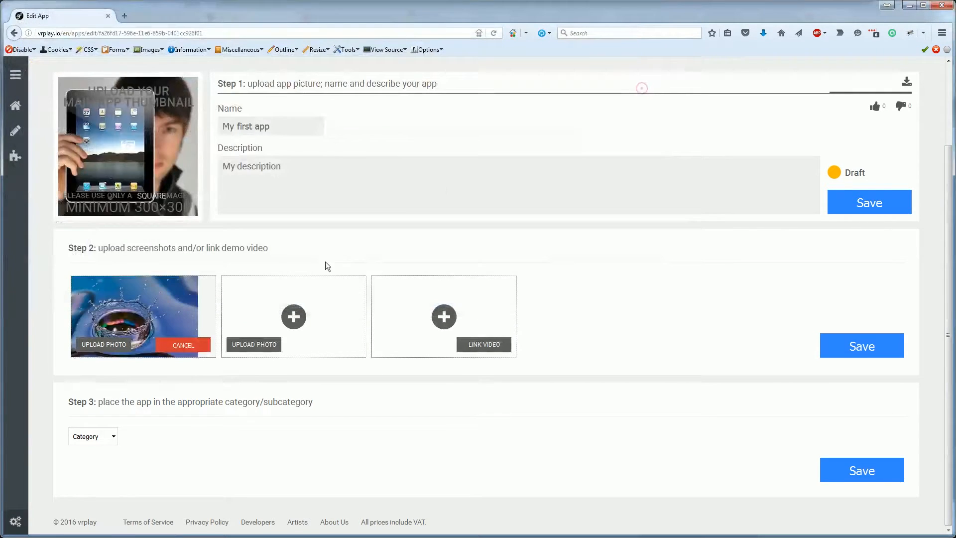
pyautogui.click(268, 344)
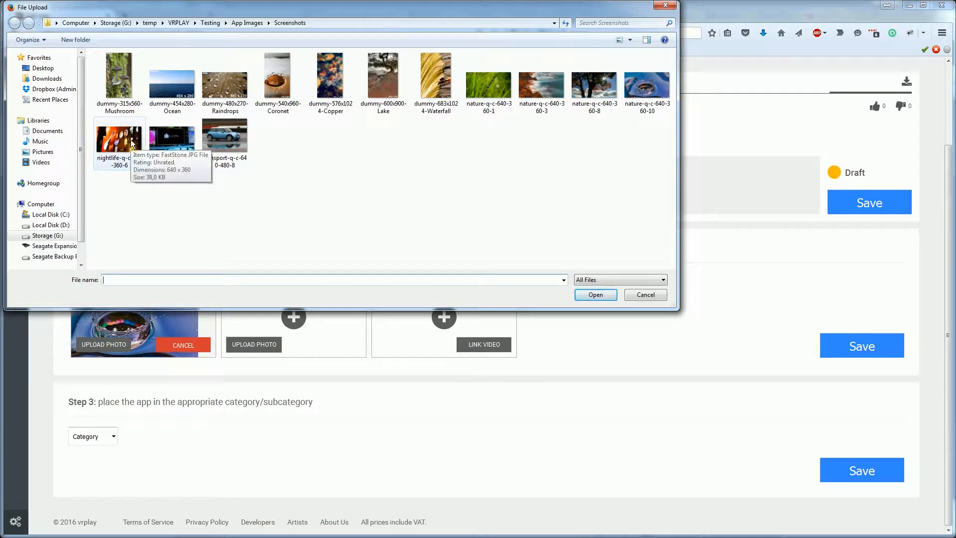
pyautogui.doubleClick(131, 143)
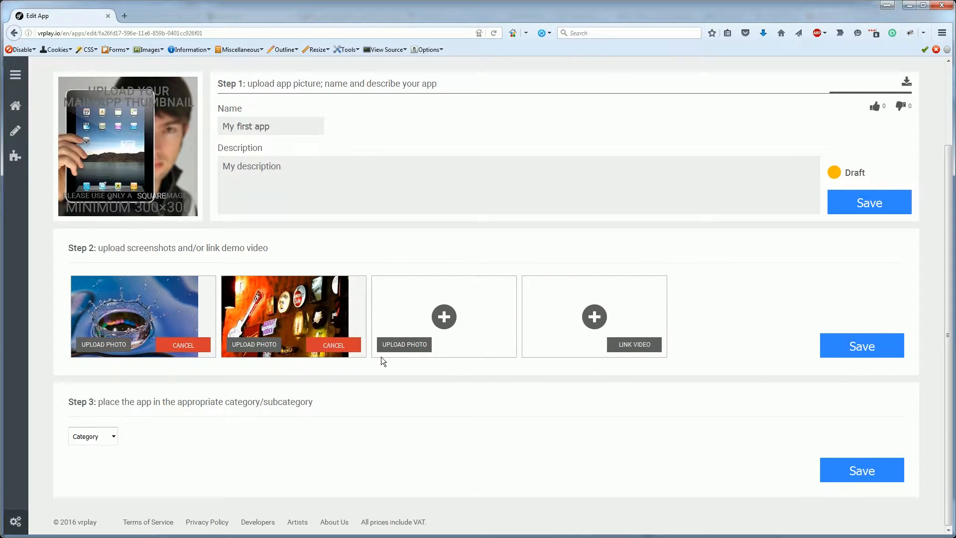
pyautogui.click(633, 349)
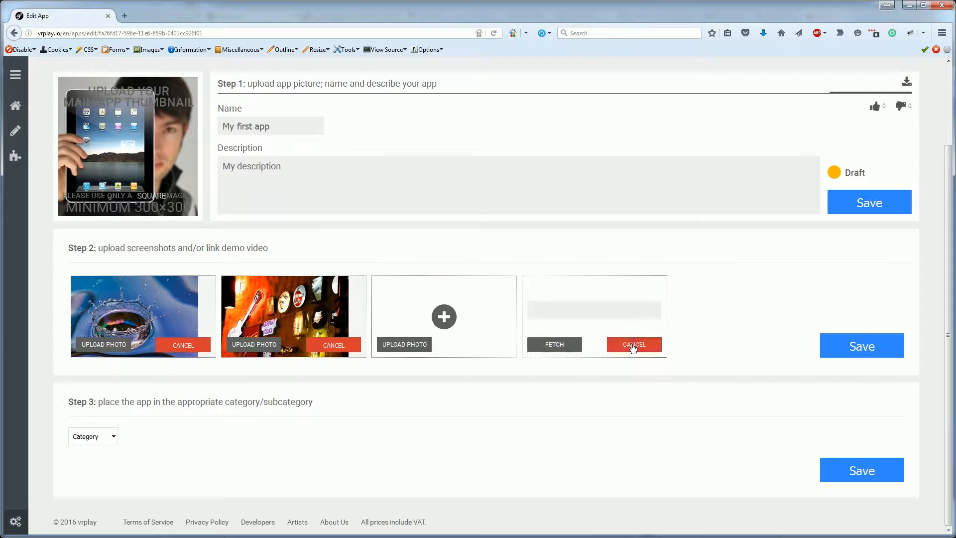
pyautogui.click(570, 309)
pyautogui.write('https://www.youtube.com/watch?v=JMAvoHfITBU')
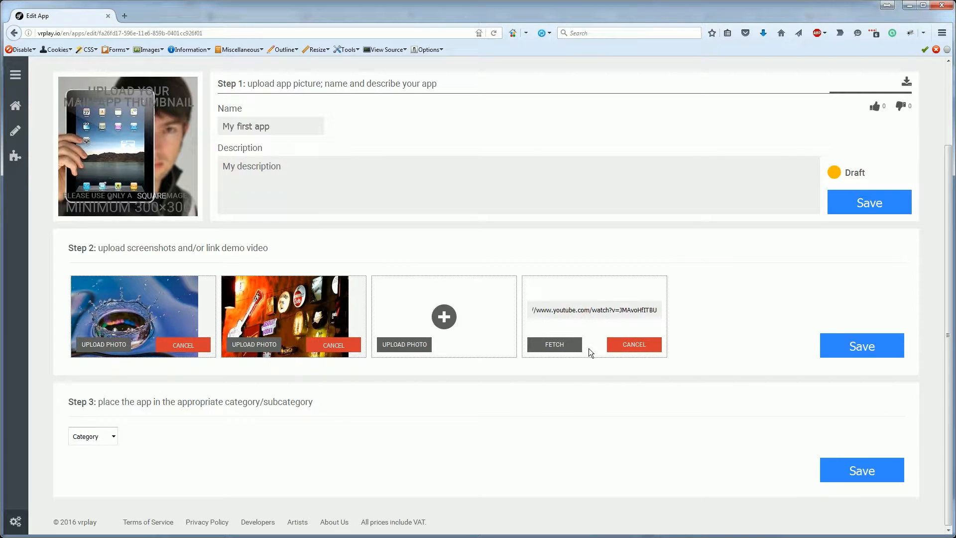
pyautogui.click(570, 348)
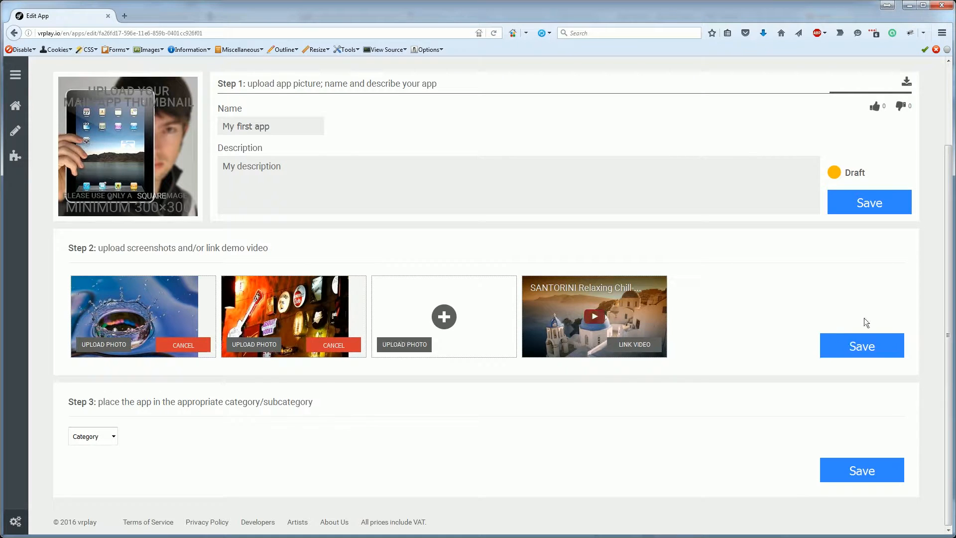
pyautogui.click(869, 348)
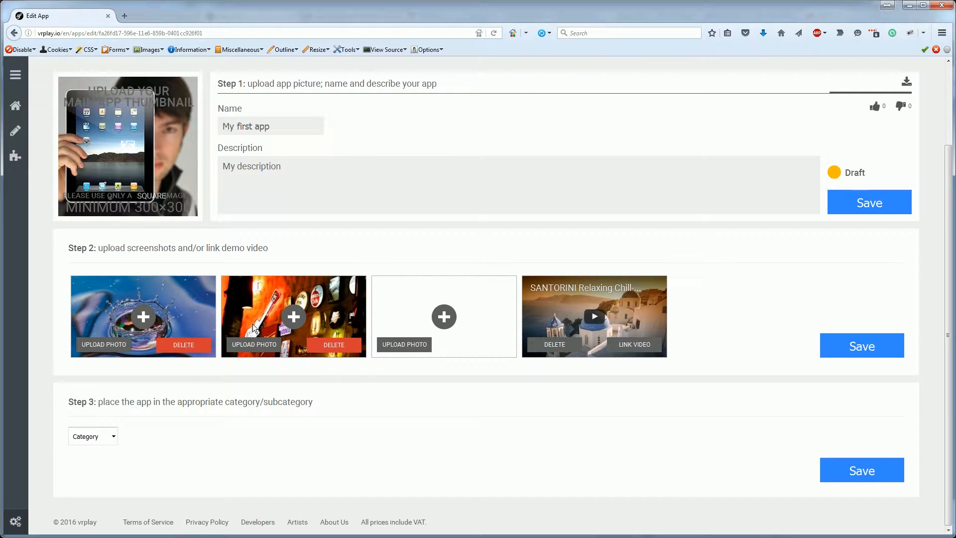
# Place the app in the Games category with the Puzzle, Adventure and Board subcategories.
pyautogui.click(114, 437)
pyautogui.click(150, 451)
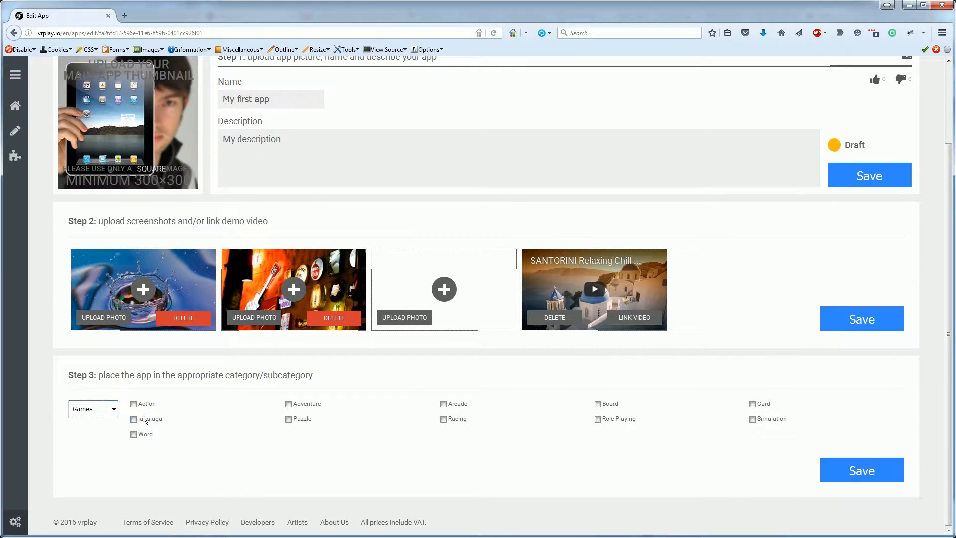
pyautogui.click(289, 419)
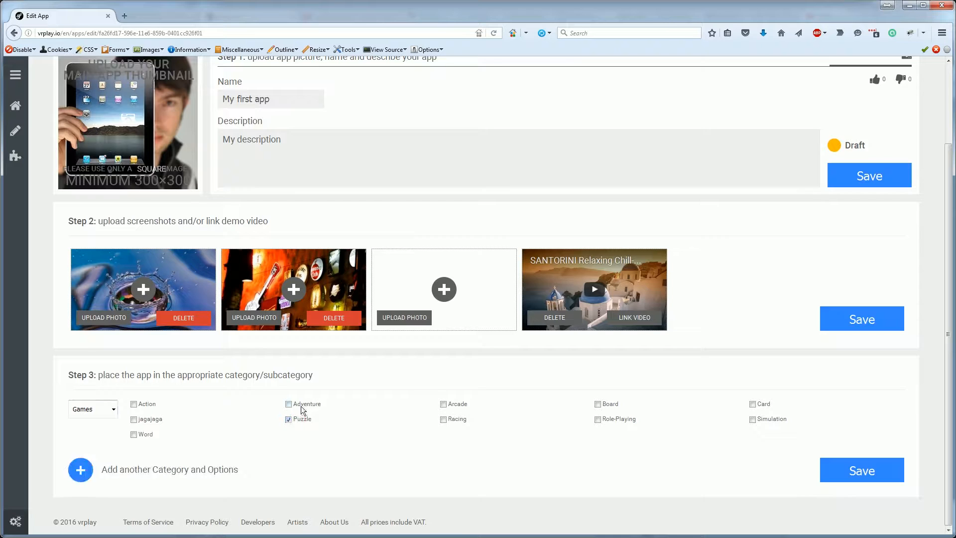
pyautogui.click(292, 402)
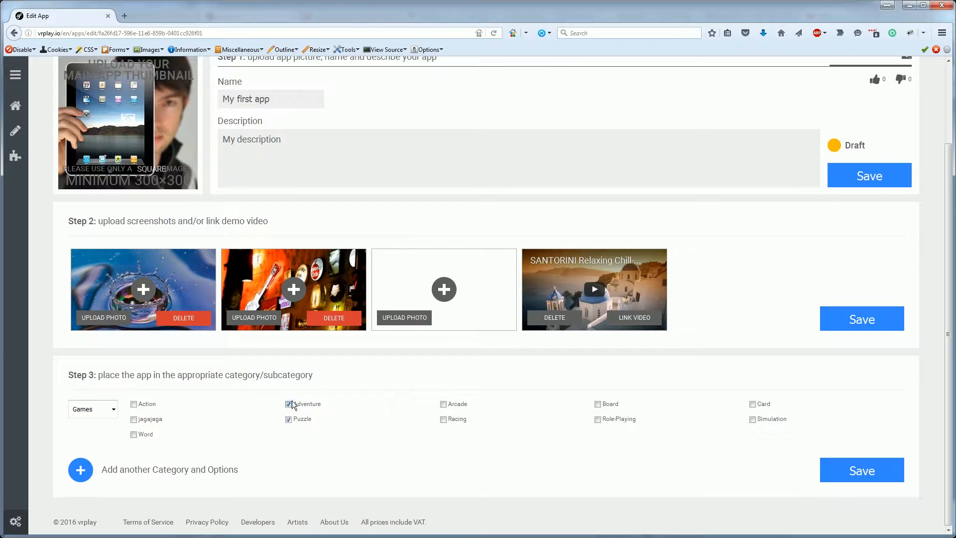
pyautogui.click(598, 404)
# Add Educational as a second category with the Playful Learning and Tutorial subcategories, and save the categories.
pyautogui.click(75, 475)
pyautogui.click(87, 468)
pyautogui.click(102, 494)
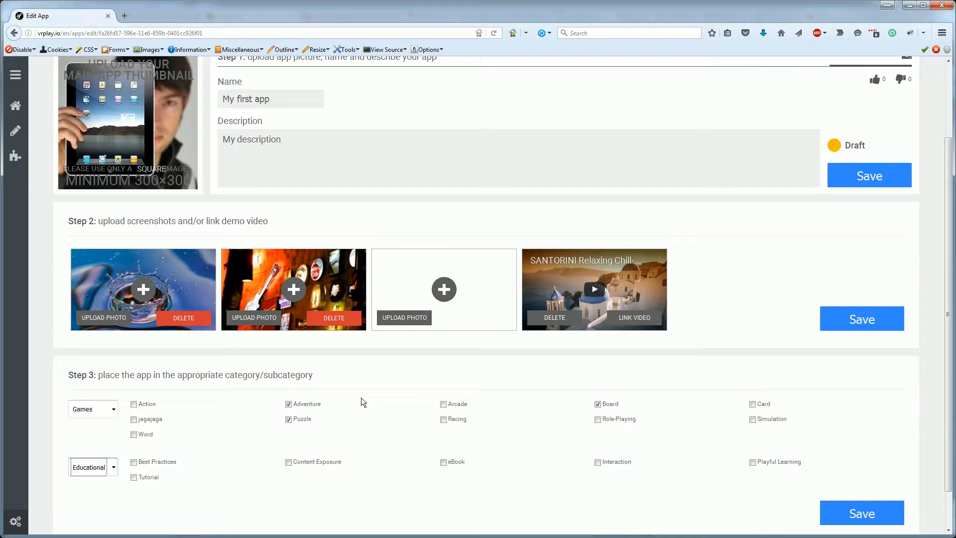
pyautogui.scroll(-2, 361, 401)
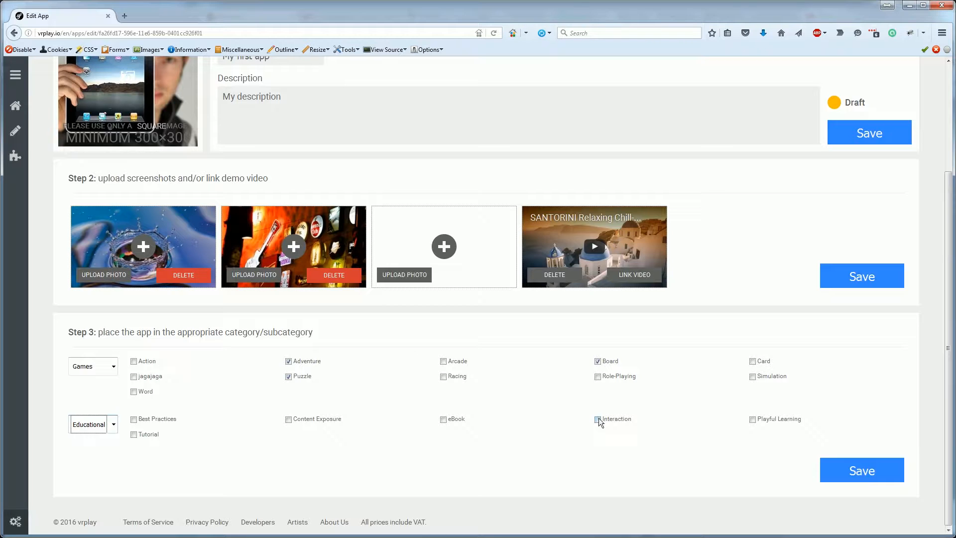
pyautogui.click(753, 419)
pyautogui.click(307, 422)
pyautogui.click(145, 363)
pyautogui.click(145, 421)
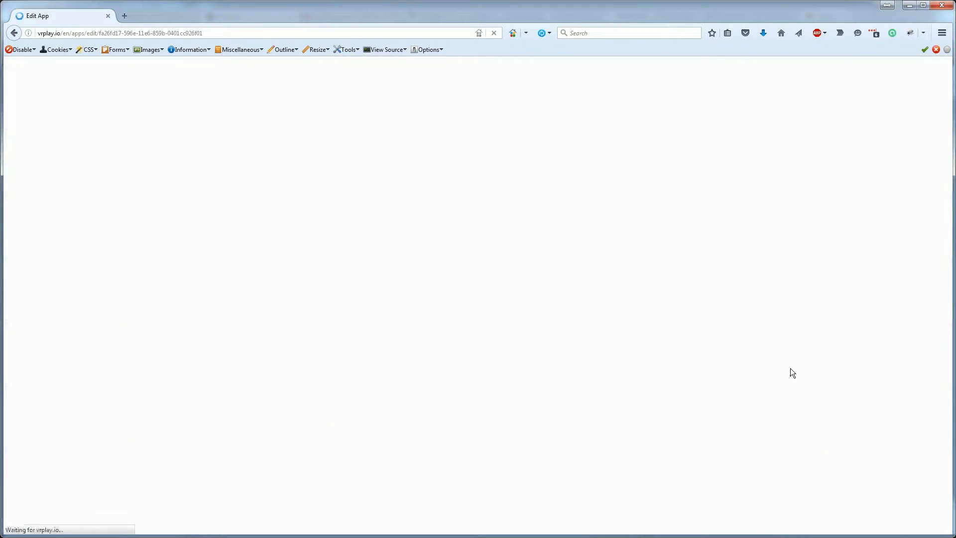
# Add the tags "puzzle" and "adventure" to the app, separated by a comma.
pyautogui.scroll(-8, 791, 369)
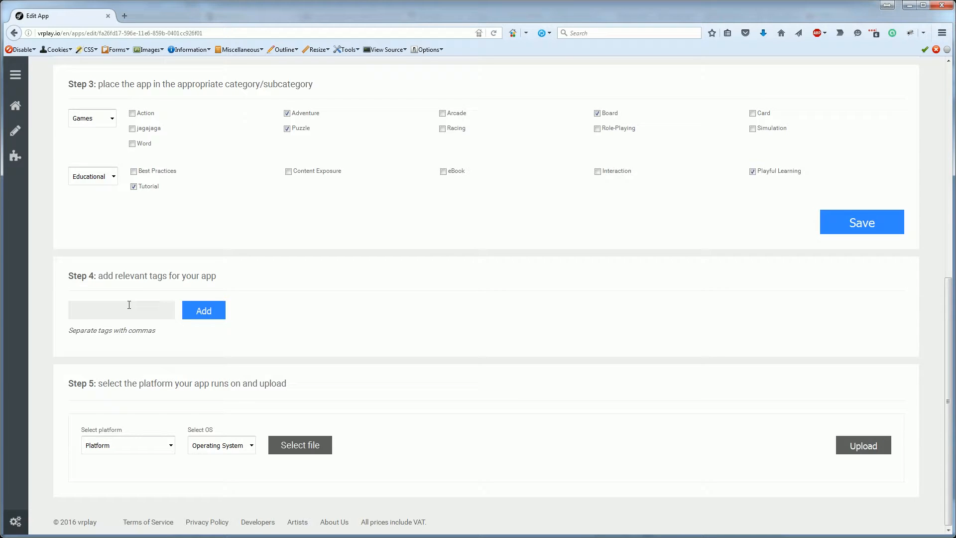
pyautogui.write('puzzle')
pyautogui.write('adventue')
pyautogui.press('BackSpace')
pyautogui.write('re')
pyautogui.hotkey('ctrl', 'Left')
pyautogui.press('Left')
pyautogui.write(',')
pyautogui.click(218, 312)
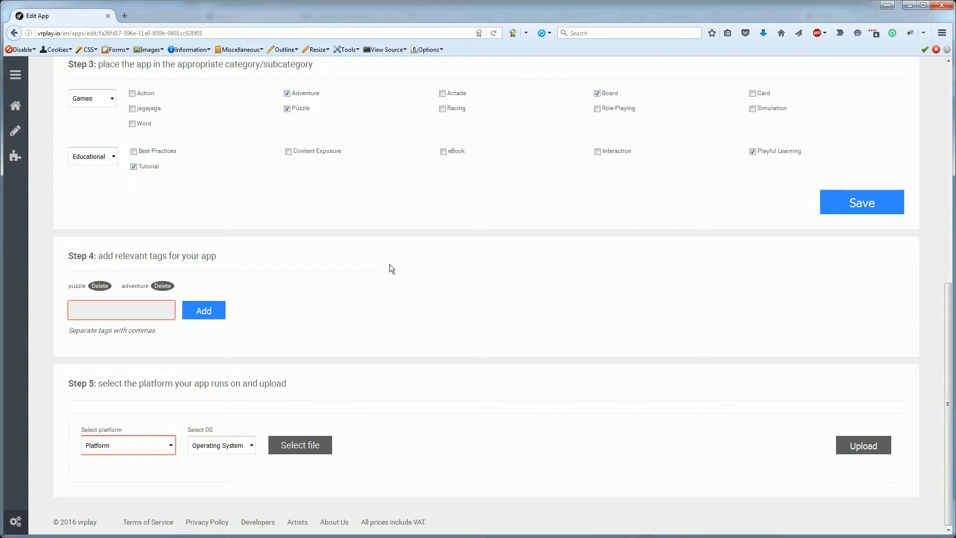
# Choose Oculus Rift DK2 as the app's platform and Windows 64-bit as its operating system.
pyautogui.click(158, 447)
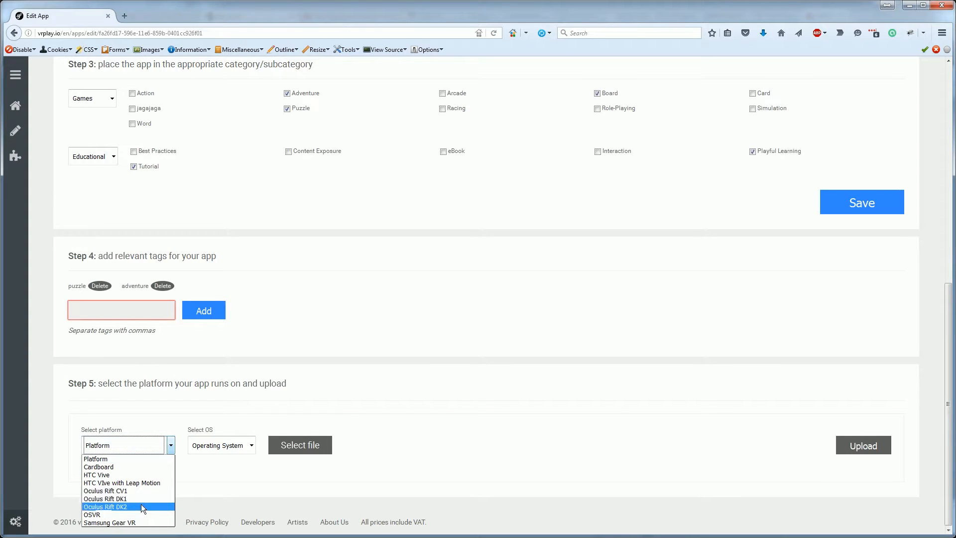
pyautogui.click(140, 506)
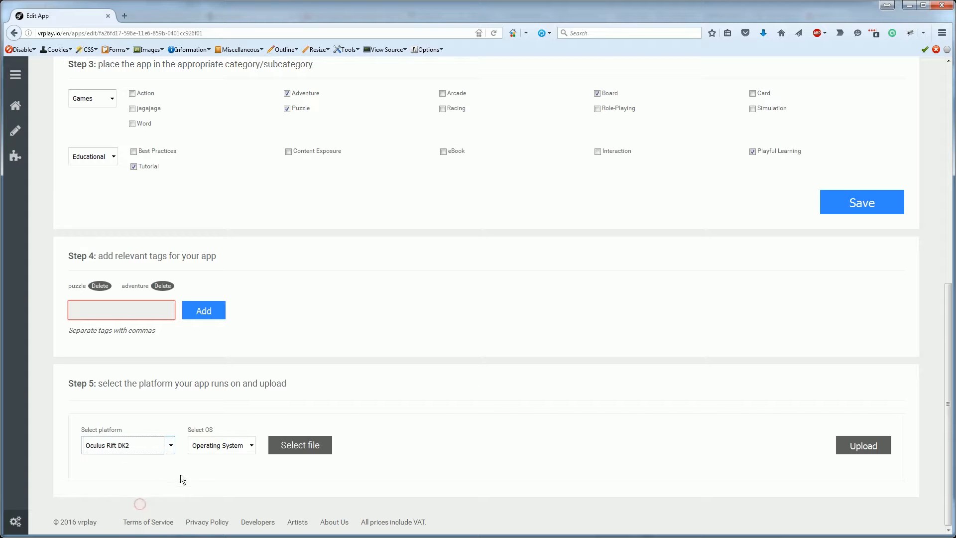
pyautogui.click(225, 450)
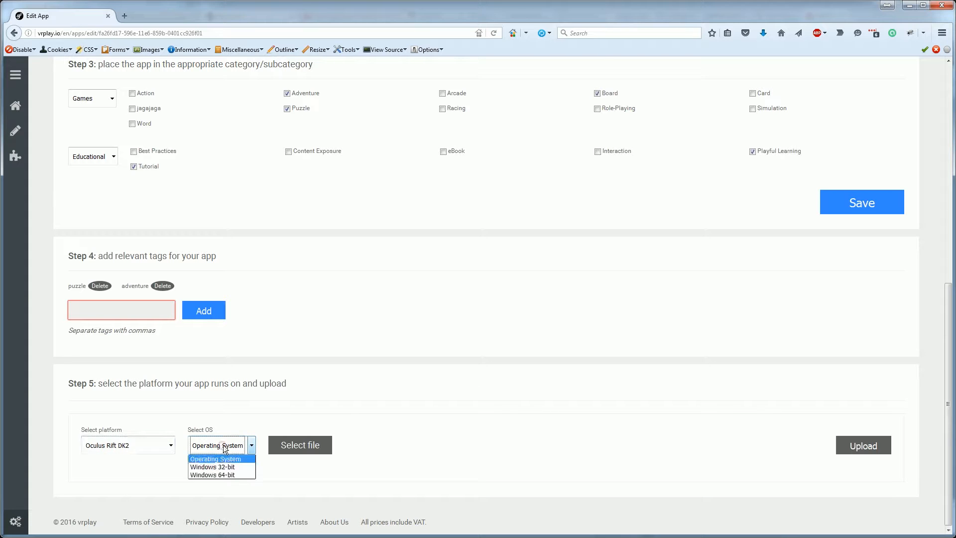
pyautogui.click(231, 476)
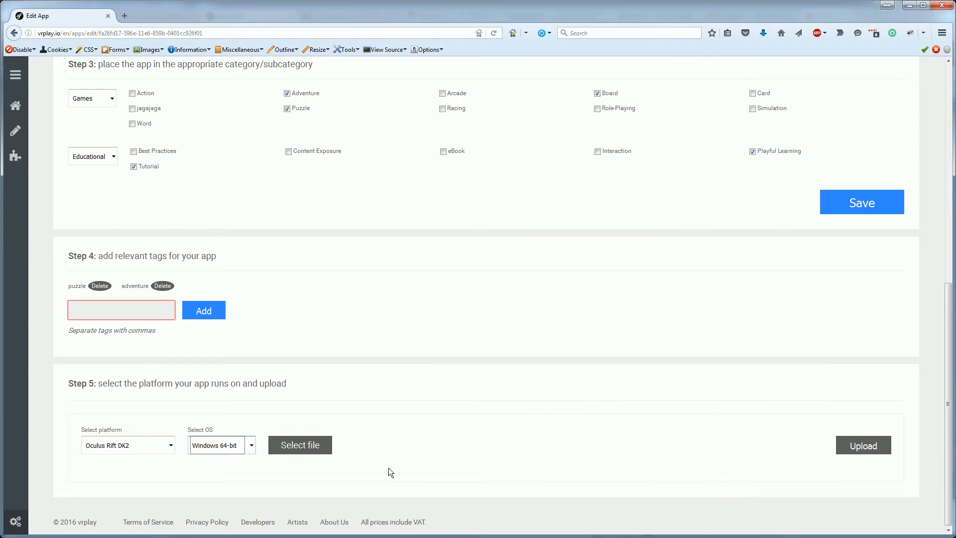
# Upload the my_VR_app ZIP archive from the Testing folder as the device version and check its review status.
pyautogui.click(303, 446)
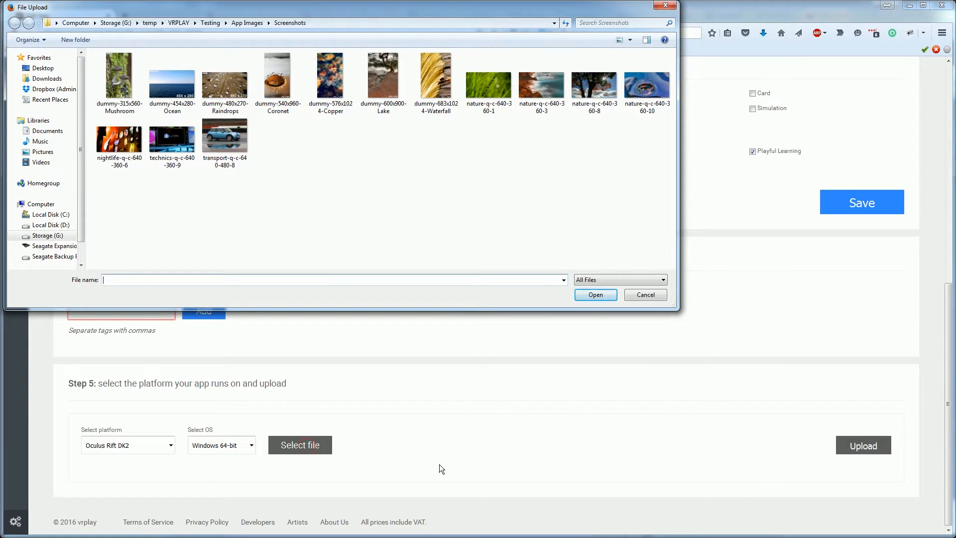
pyautogui.click(209, 25)
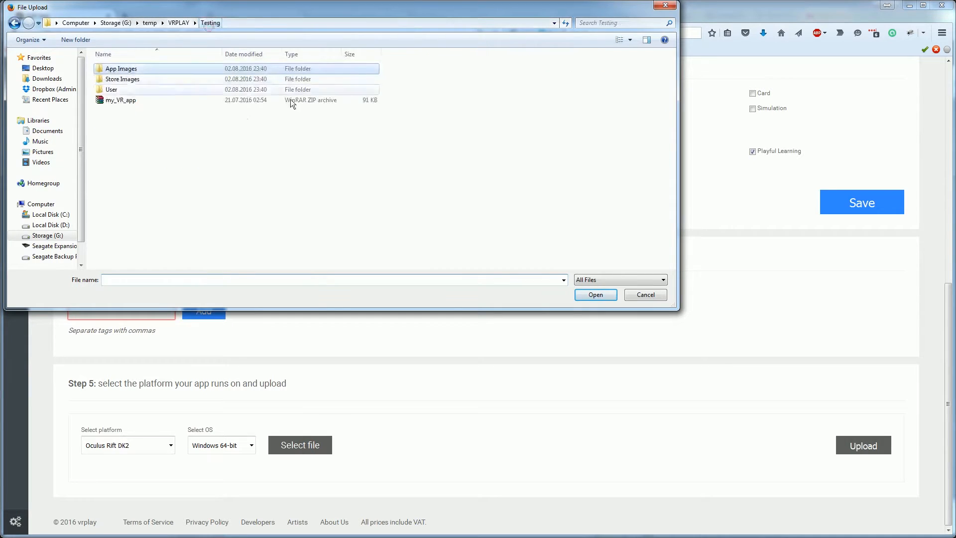
pyautogui.click(154, 102)
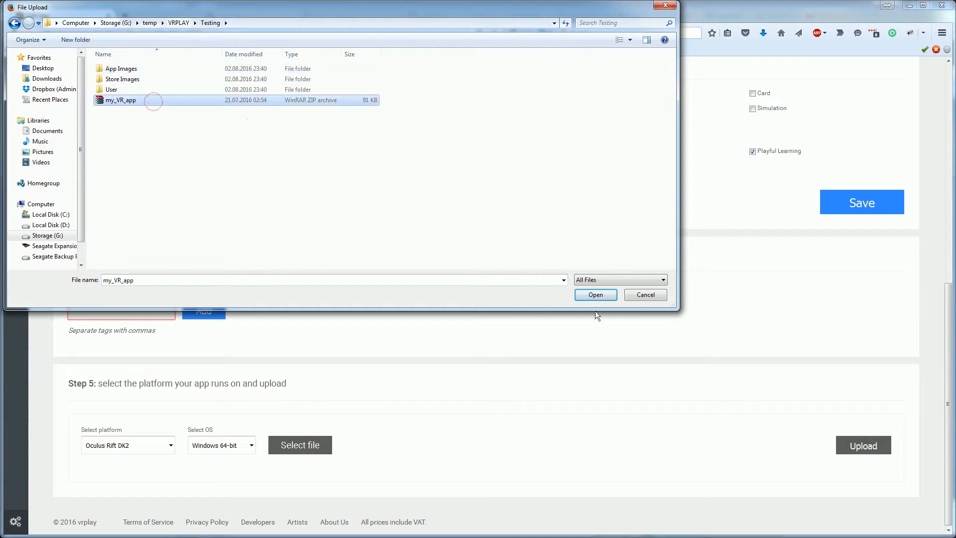
pyautogui.click(596, 294)
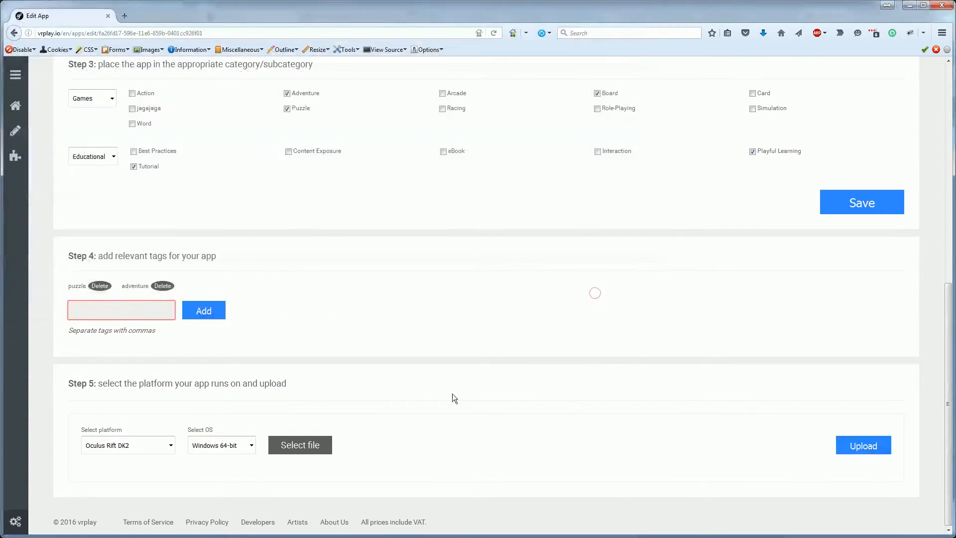
pyautogui.click(874, 447)
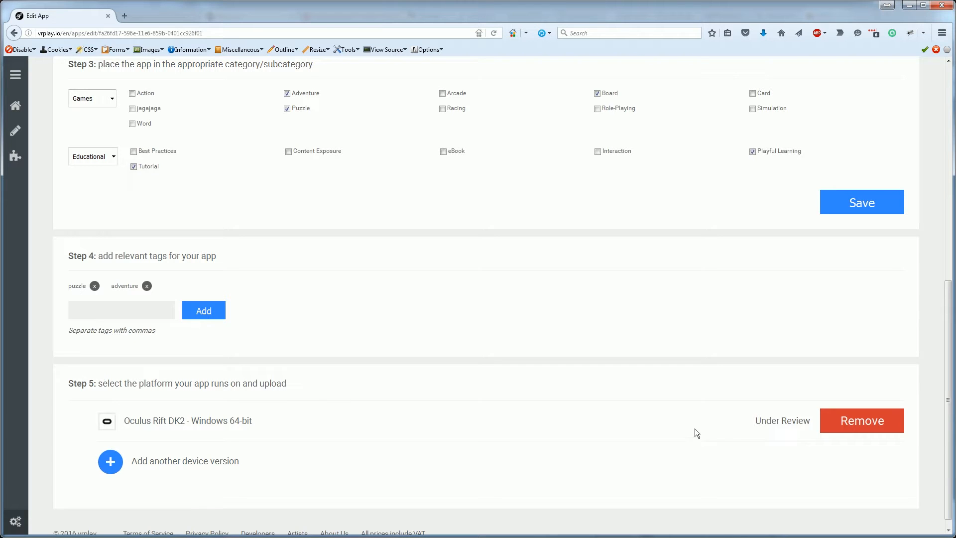
pyautogui.tripleClick(760, 423)
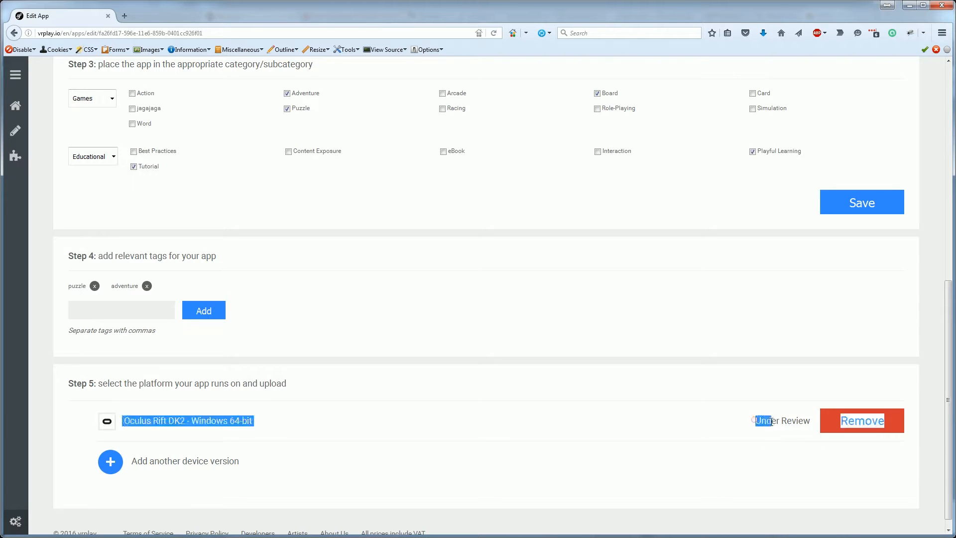
# Check the app's overall review status in its details and return to the vrplay home page.
pyautogui.scroll(2, 809, 357)
pyautogui.scroll(5, 809, 360)
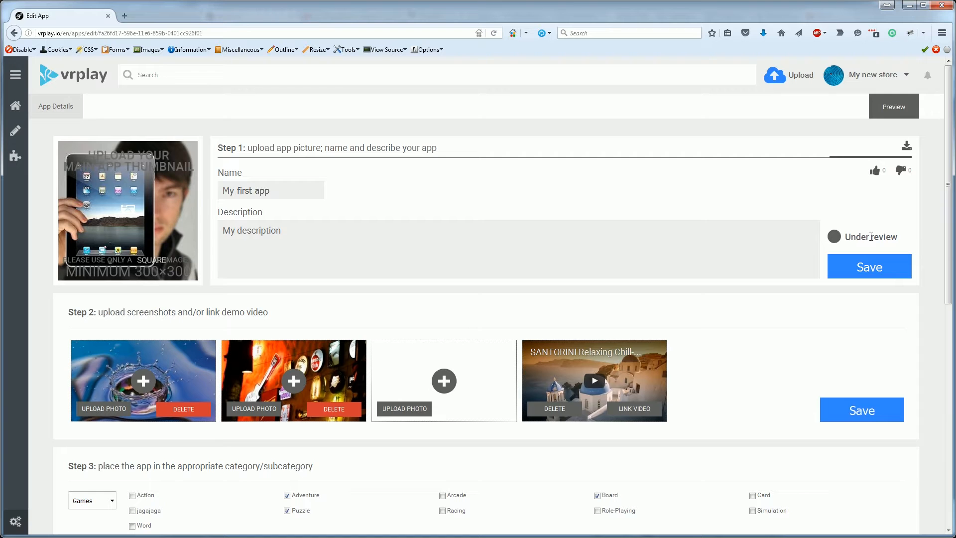
pyautogui.click(89, 73)
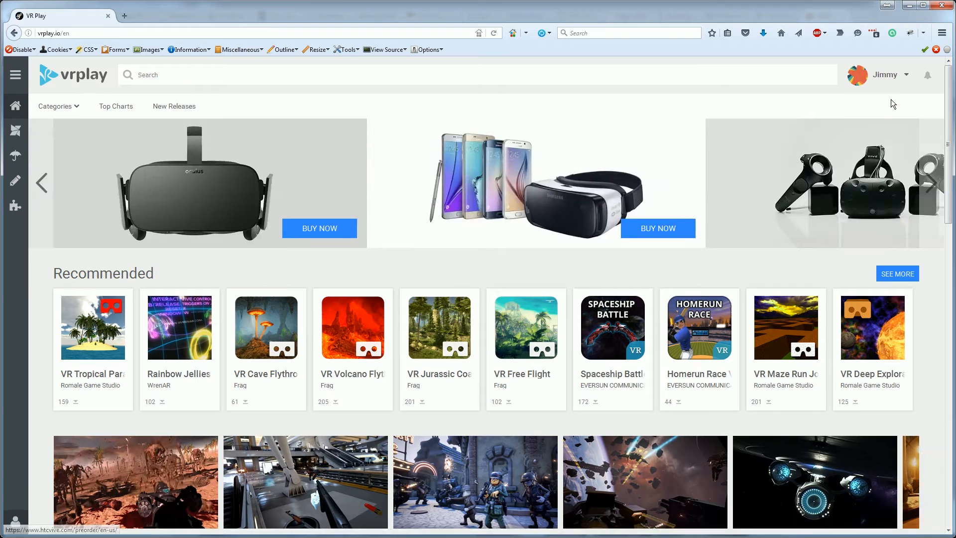
# Switch to the My new store account and open the uploaded app from its app list to check its publication status.
pyautogui.click(889, 75)
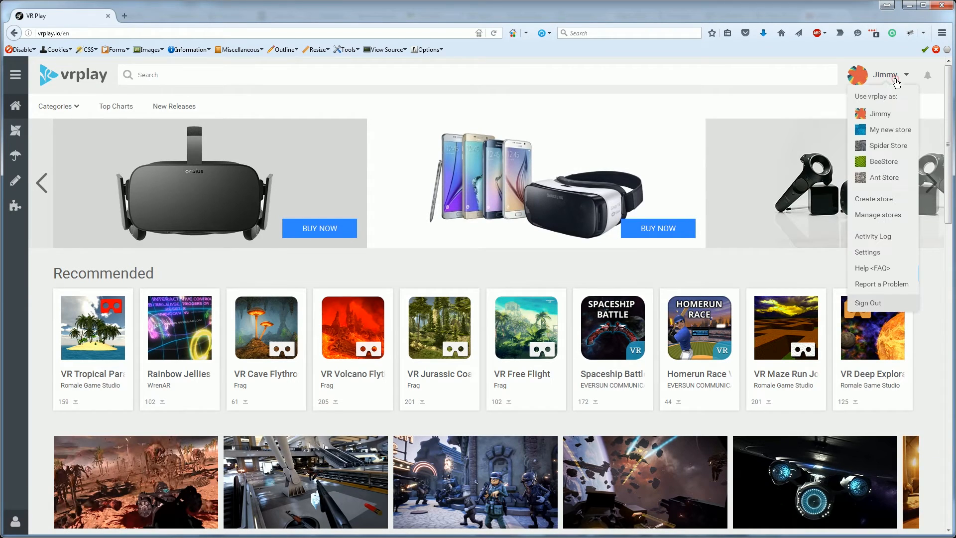
pyautogui.click(896, 130)
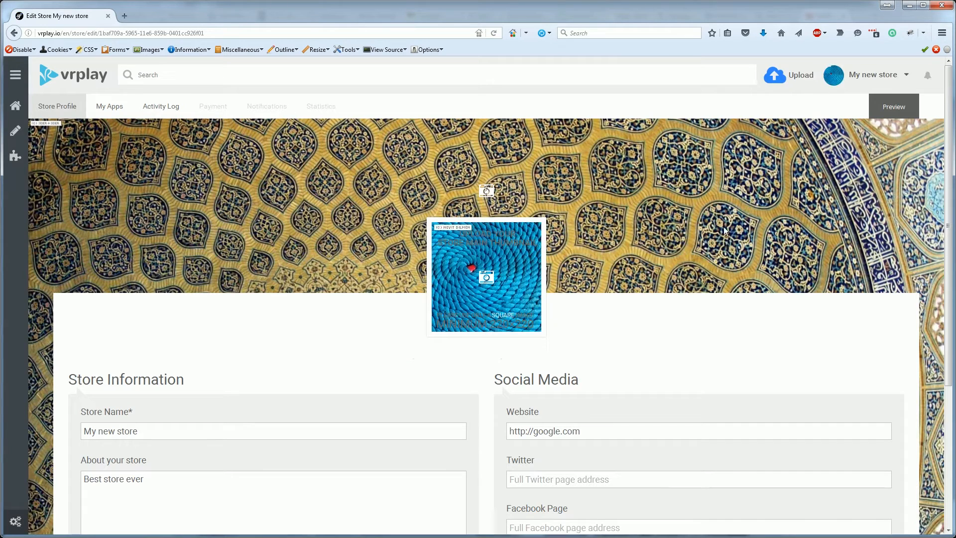
pyautogui.click(104, 106)
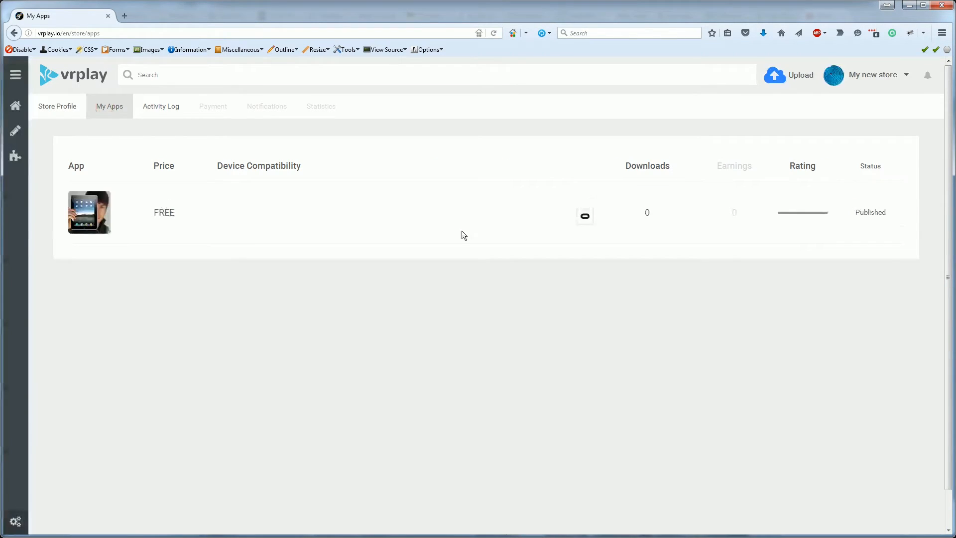
pyautogui.doubleClick(874, 212)
pyautogui.click(98, 219)
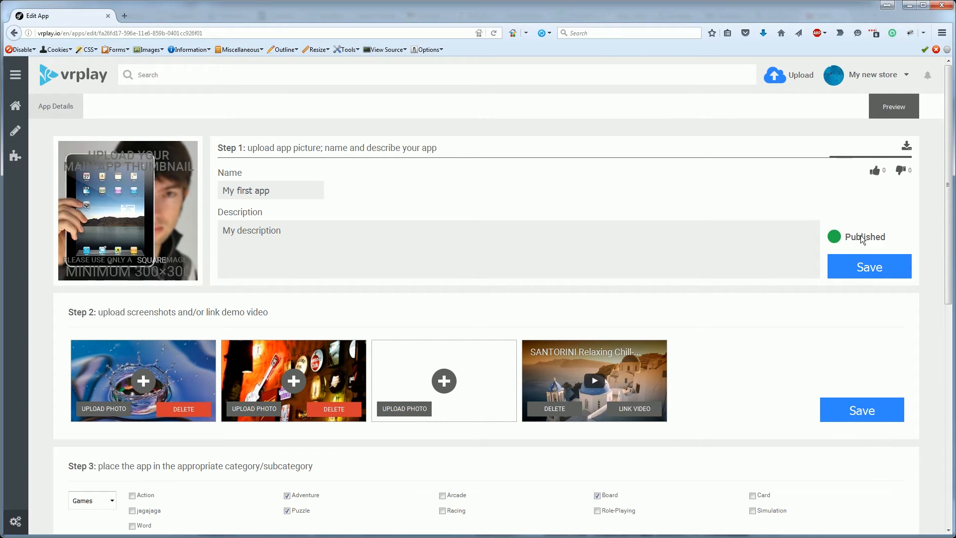
# Leave the app's edit page for the store profile and switch back to the personal user account.
pyautogui.click(16, 106)
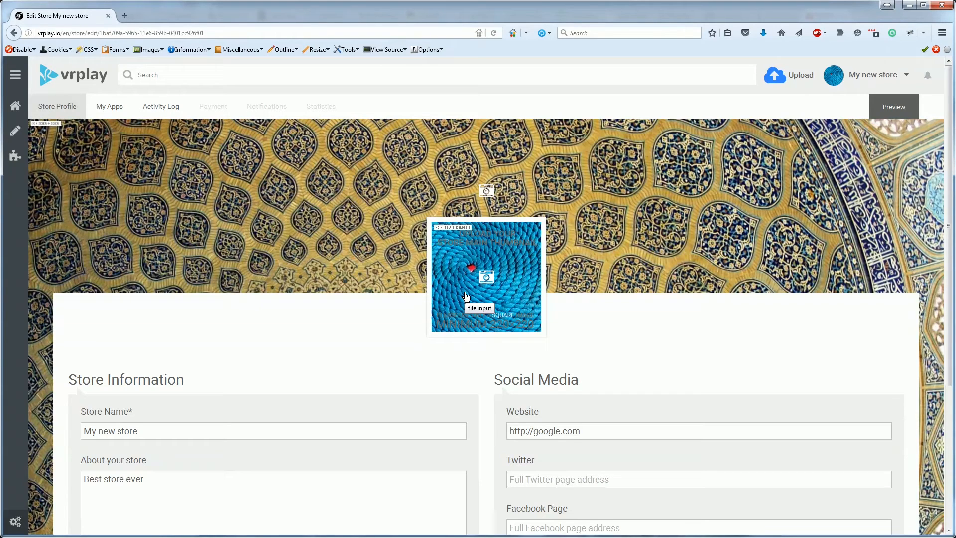
pyautogui.click(907, 76)
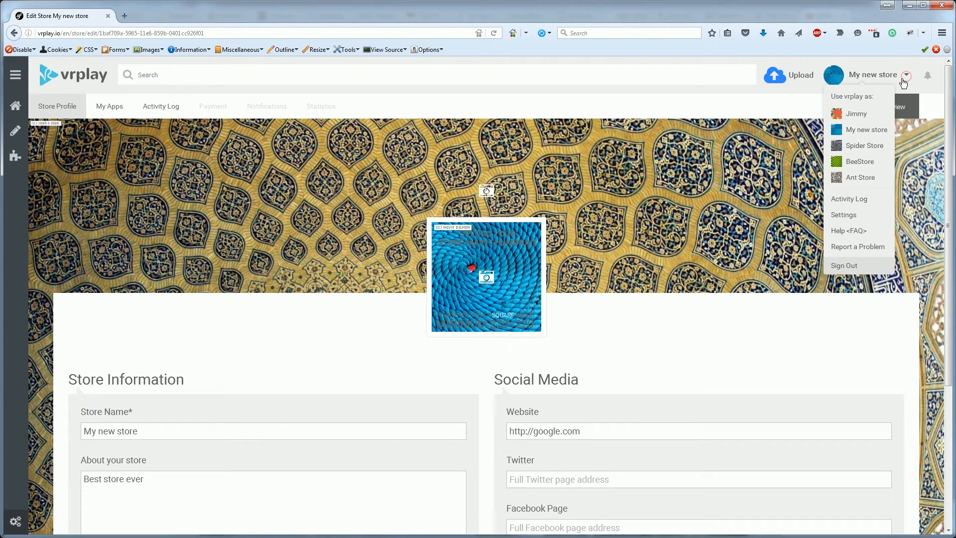
pyautogui.click(854, 113)
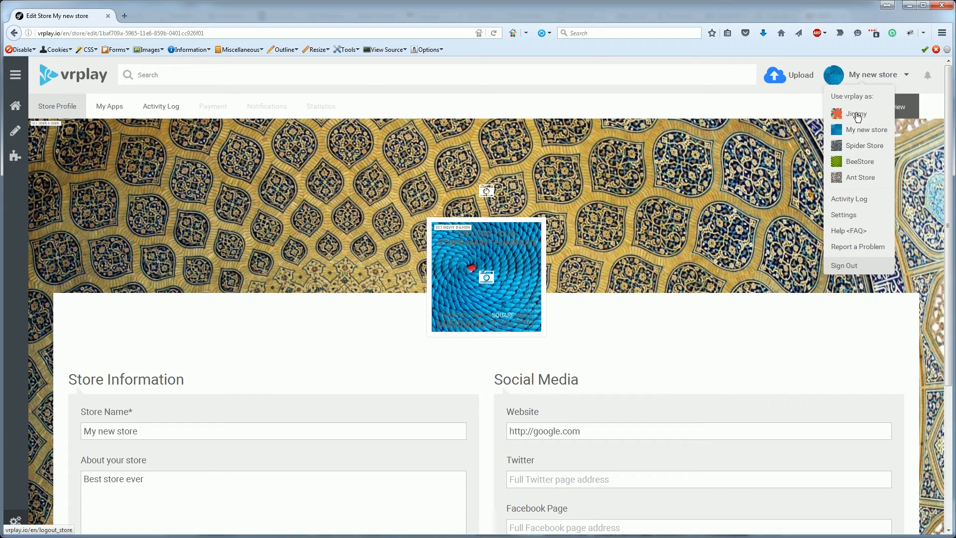
# Find My first app under New & Updated Apps on the home page and open its public page.
pyautogui.moveTo(54, 390); pyautogui.dragTo(195, 389)
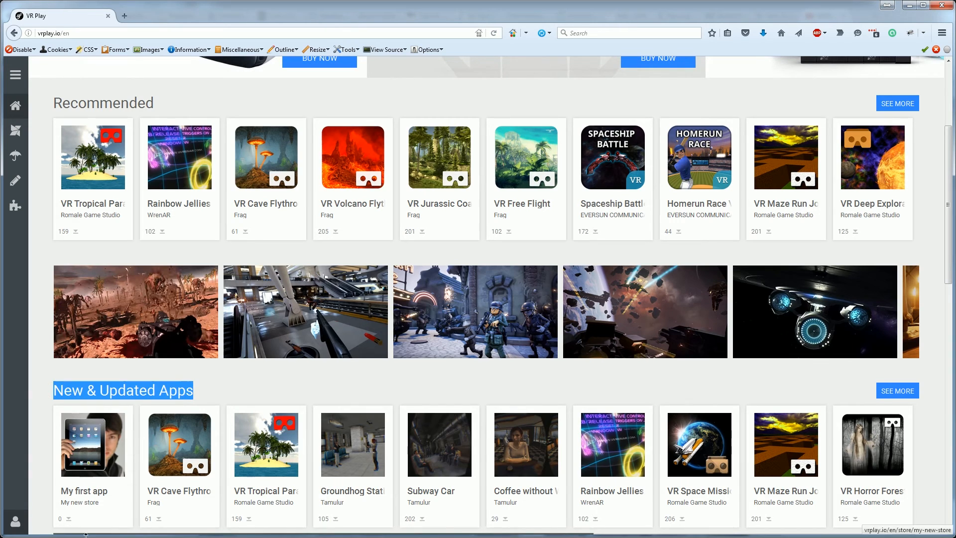
pyautogui.scroll(-2, 88, 462)
pyautogui.click(91, 338)
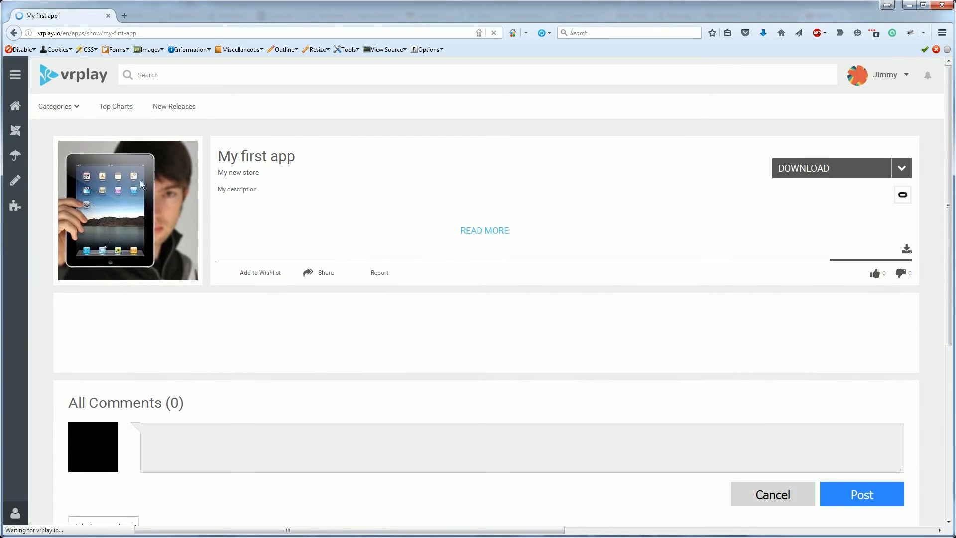
# Examine the public app page's download versions, screenshots, demo video, comment area and related apps.
pyautogui.click(845, 166)
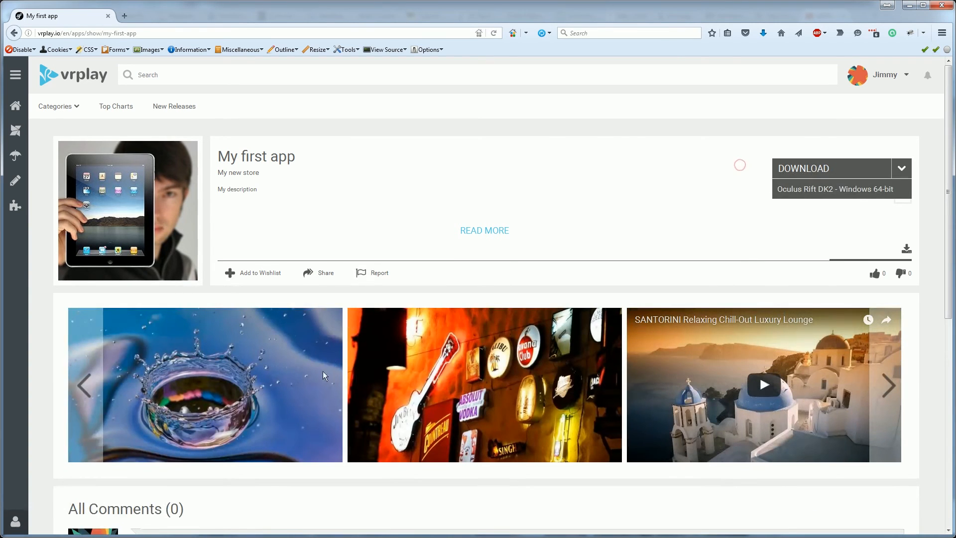
pyautogui.scroll(-1, 672, 374)
pyautogui.scroll(-9, 668, 368)
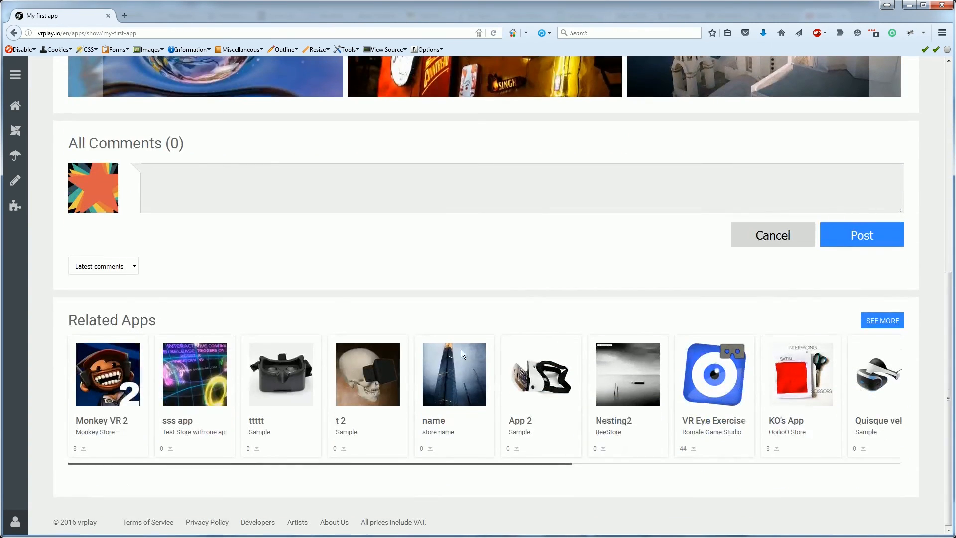
pyautogui.click(195, 198)
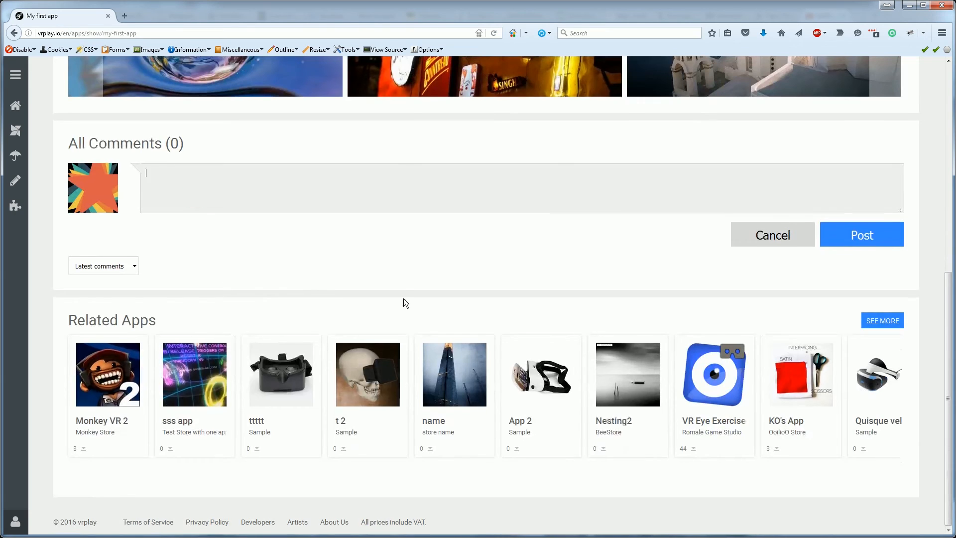
pyautogui.scroll(10, 404, 298)
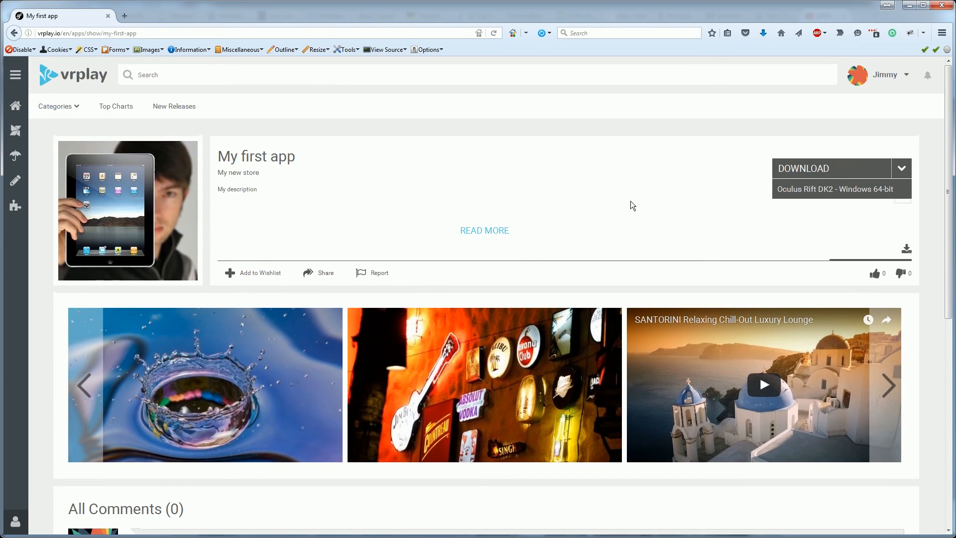